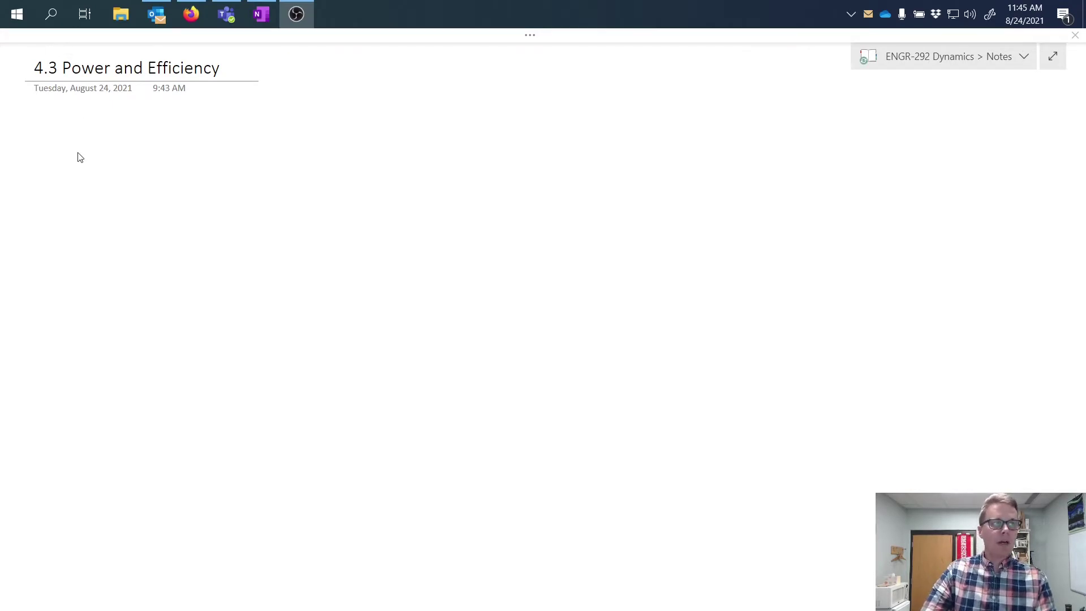
# Handwrite 'Power = dU/dt' below the page date.
pyautogui.moveTo(78, 115)
pyautogui.mouseDown()
pyautogui.moveTo(89, 117)
pyautogui.moveTo(90, 150)
pyautogui.moveTo(90, 134)
pyautogui.moveTo(109, 142)
pyautogui.moveTo(179, 121)
pyautogui.mouseUp()
pyautogui.moveTo(171, 133); pyautogui.dragTo(181, 133)
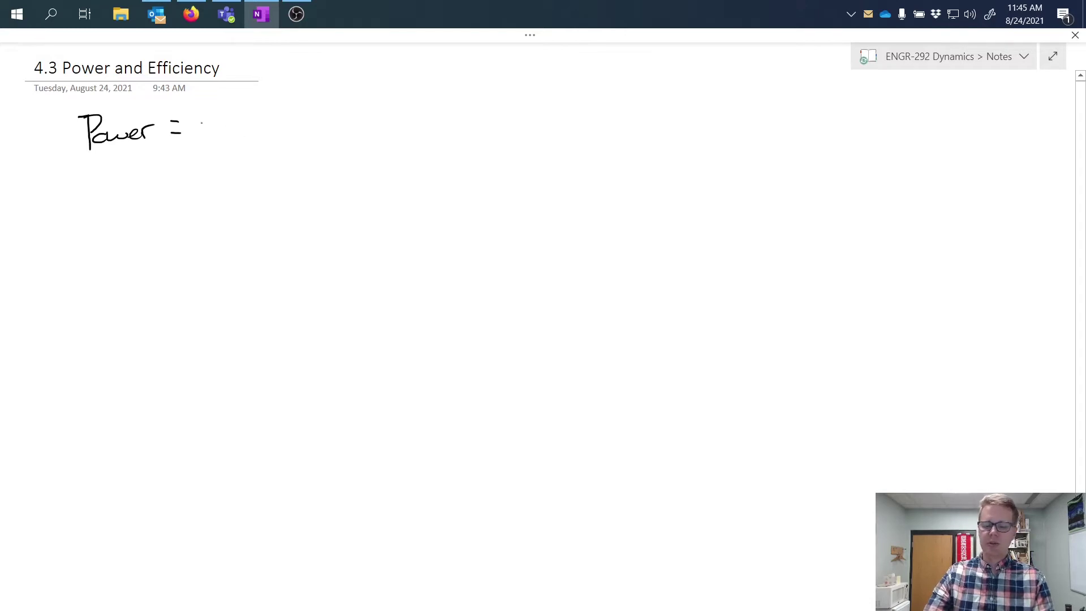
pyautogui.moveTo(211, 109); pyautogui.dragTo(214, 120)
pyautogui.moveTo(218, 102)
pyautogui.mouseDown()
pyautogui.moveTo(224, 119)
pyautogui.moveTo(232, 101)
pyautogui.moveTo(240, 129)
pyautogui.moveTo(218, 154)
pyautogui.moveTo(237, 154)
pyautogui.moveTo(241, 140)
pyautogui.mouseUp()
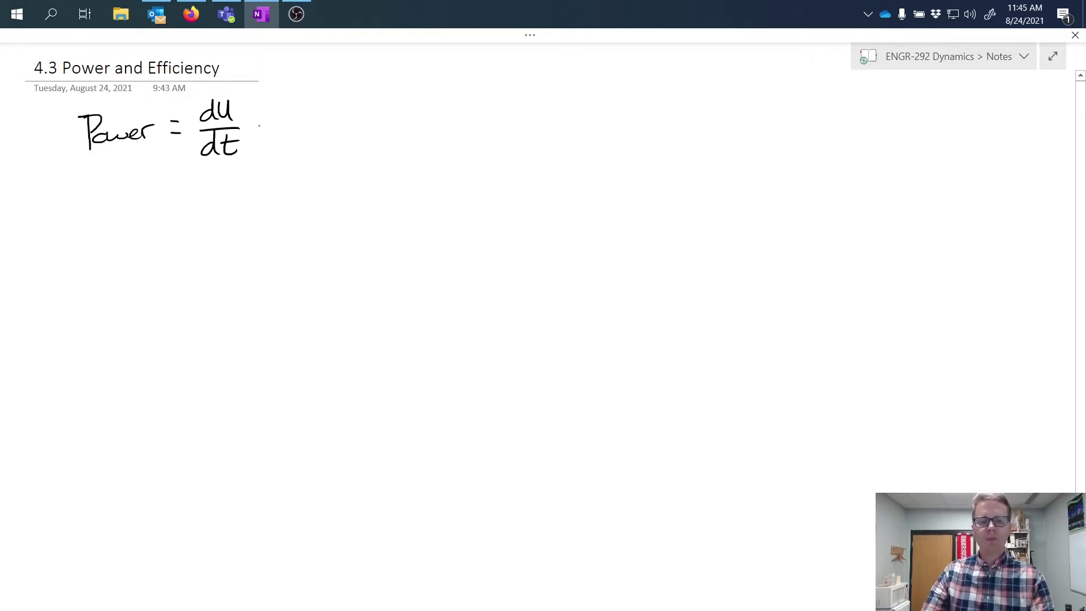
# Extend it with '= ΔU/Δt = Ẇ' and begin a second line with '='.
pyautogui.moveTo(262, 121)
pyautogui.mouseDown()
pyautogui.moveTo(323, 105)
pyautogui.moveTo(316, 123)
pyautogui.moveTo(329, 122)
pyautogui.moveTo(310, 147)
pyautogui.moveTo(329, 136)
pyautogui.mouseUp()
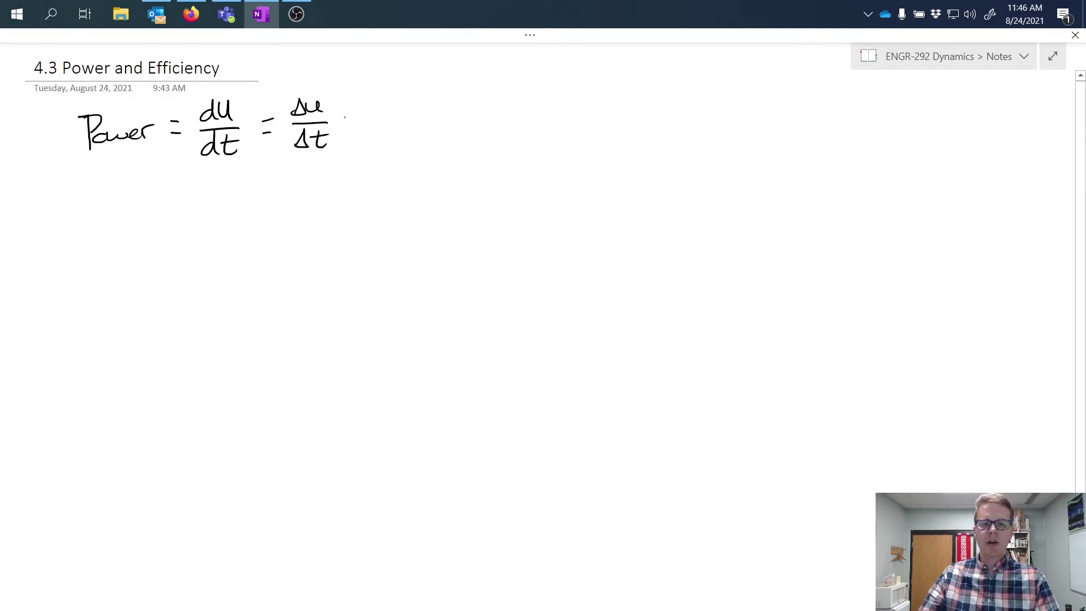
pyautogui.moveTo(341, 121); pyautogui.dragTo(396, 109)
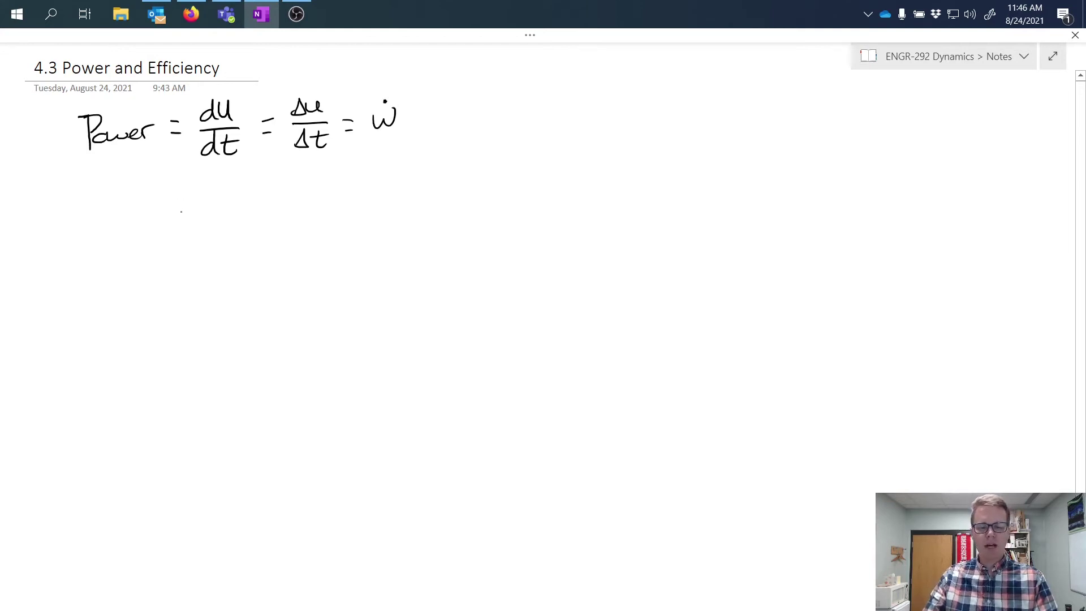
pyautogui.moveTo(171, 207)
pyautogui.mouseDown()
pyautogui.moveTo(187, 207)
pyautogui.moveTo(187, 219)
pyautogui.mouseUp()
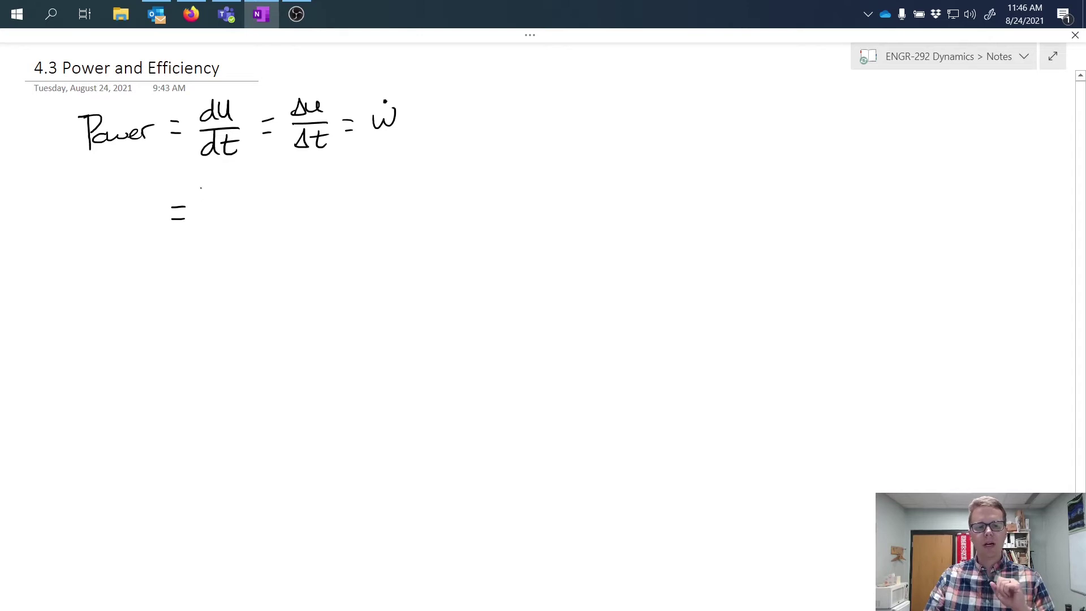
# Ink 'F·dr/dt' on the second line and circle the dr/dt fraction as v.
pyautogui.moveTo(200, 187); pyautogui.dragTo(199, 200)
pyautogui.moveTo(199, 186); pyautogui.dragTo(210, 194)
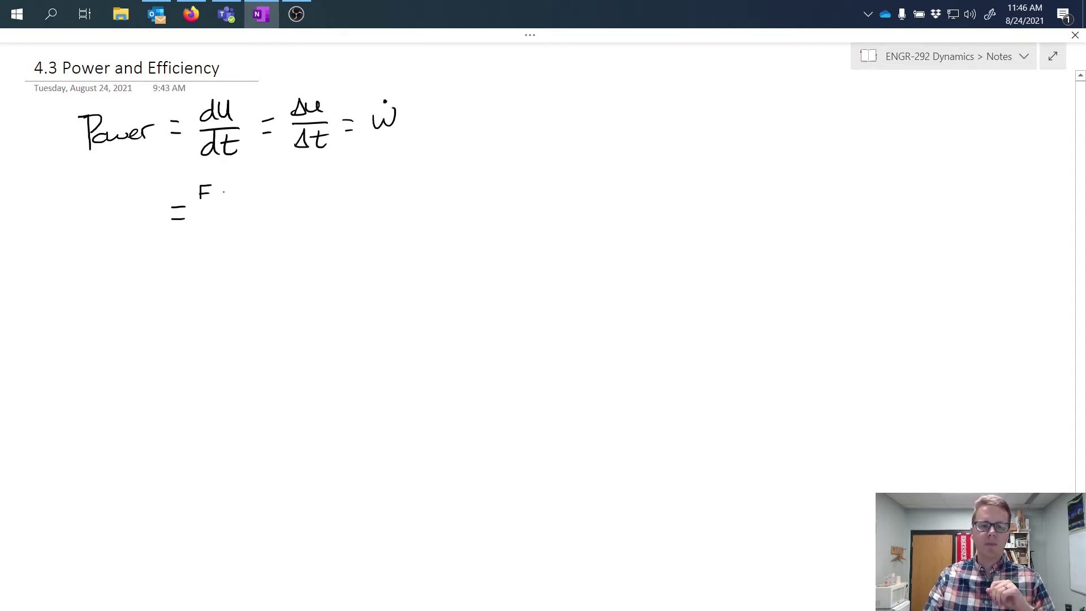
pyautogui.moveTo(232, 187)
pyautogui.mouseDown()
pyautogui.moveTo(229, 197)
pyautogui.moveTo(241, 196)
pyautogui.moveTo(252, 182)
pyautogui.mouseUp()
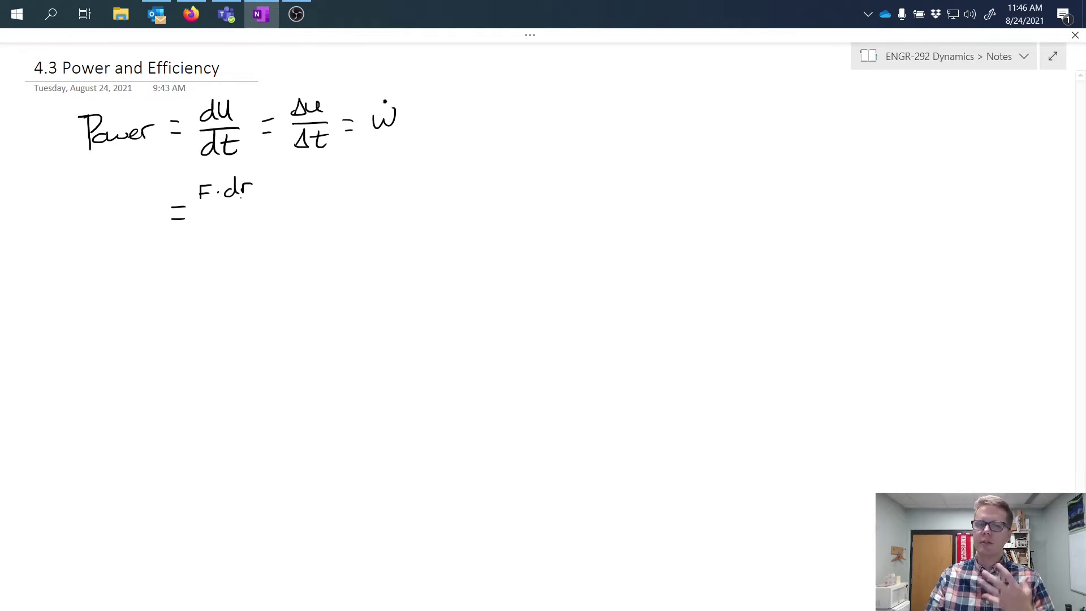
pyautogui.moveTo(199, 201)
pyautogui.mouseDown()
pyautogui.moveTo(258, 199)
pyautogui.moveTo(223, 220)
pyautogui.moveTo(242, 221)
pyautogui.mouseUp()
pyautogui.moveTo(231, 213); pyautogui.dragTo(248, 211)
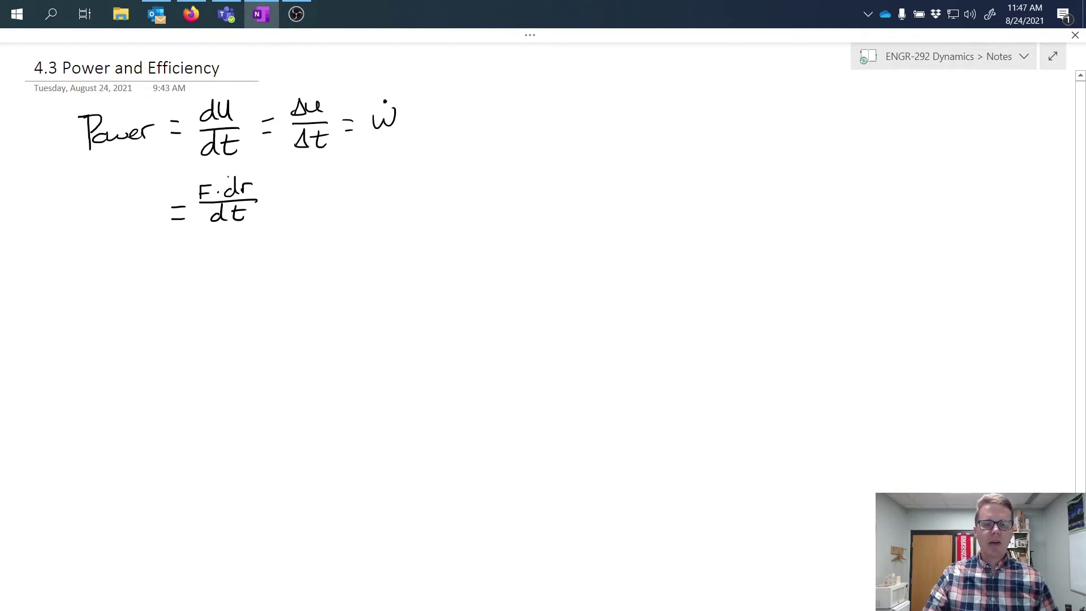
pyautogui.moveTo(229, 177)
pyautogui.mouseDown()
pyautogui.moveTo(208, 224)
pyautogui.moveTo(221, 239)
pyautogui.moveTo(250, 227)
pyautogui.moveTo(257, 181)
pyautogui.moveTo(237, 181)
pyautogui.moveTo(265, 162)
pyautogui.mouseUp()
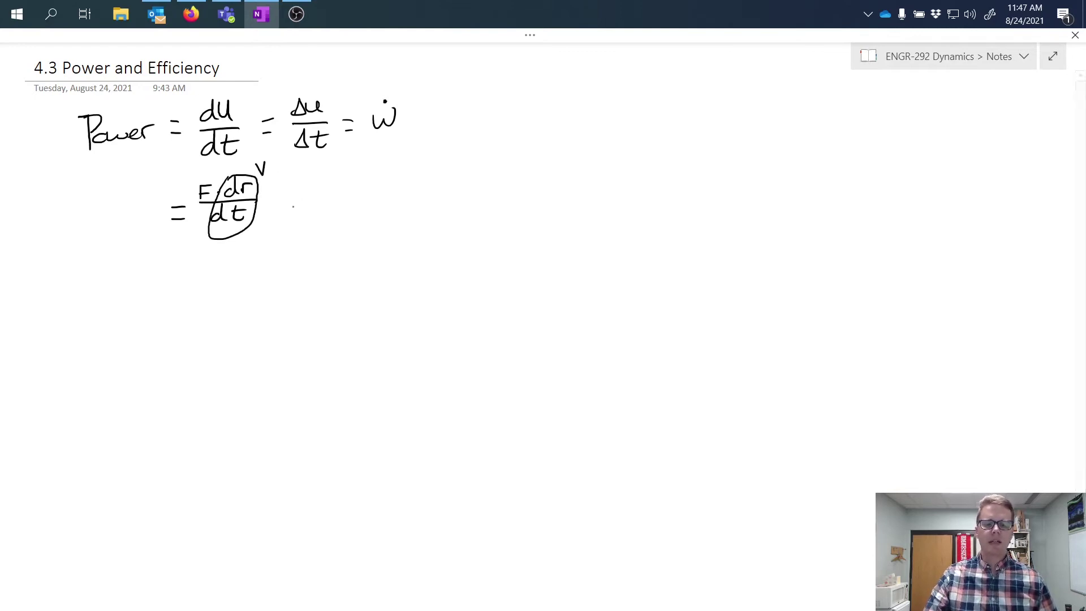
# Write '= F·V' to the right of the circled dr/dt fraction.
pyautogui.moveTo(271, 201); pyautogui.dragTo(283, 201)
pyautogui.moveTo(272, 207); pyautogui.dragTo(304, 212)
pyautogui.moveTo(298, 196); pyautogui.dragTo(351, 190)
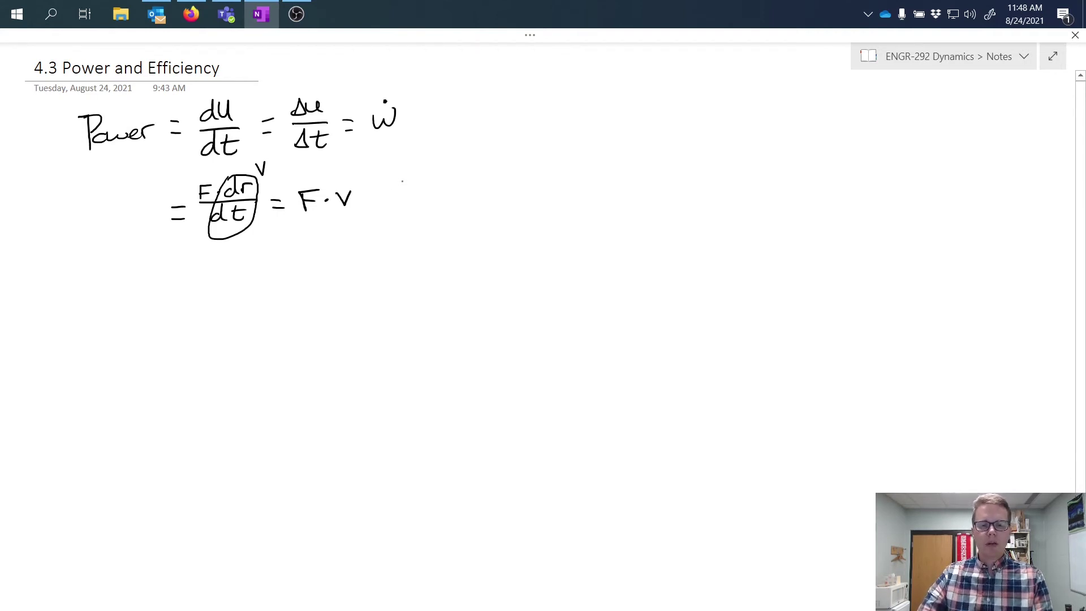
# Ink the unit note [W = J/s = N·m/s] after F·V, with 'OR' beneath it.
pyautogui.moveTo(404, 180)
pyautogui.mouseDown()
pyautogui.moveTo(394, 181)
pyautogui.moveTo(409, 214)
pyautogui.mouseUp()
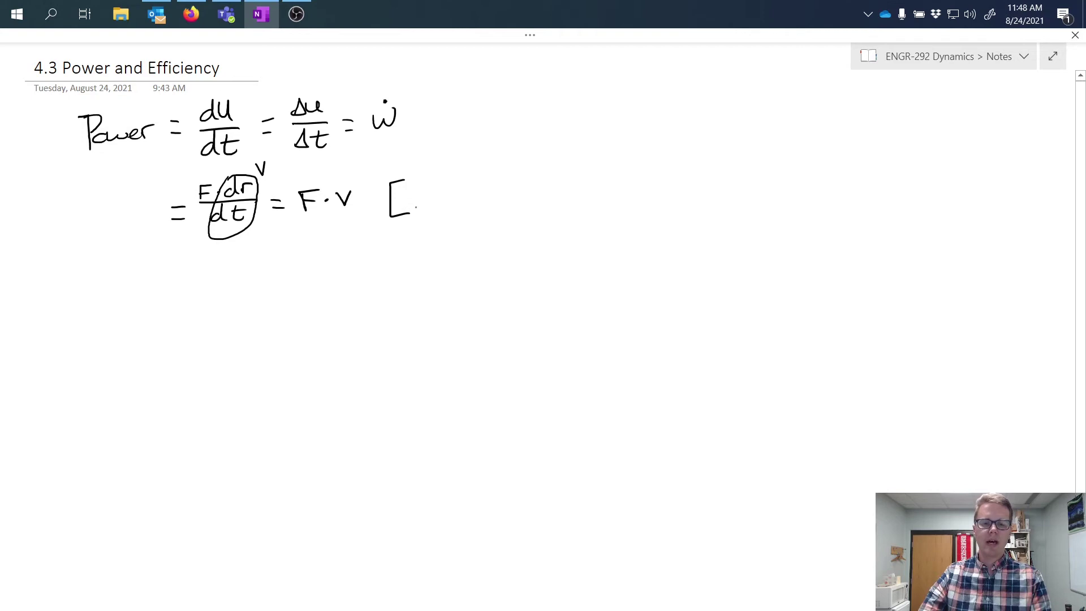
pyautogui.moveTo(410, 192); pyautogui.dragTo(432, 184)
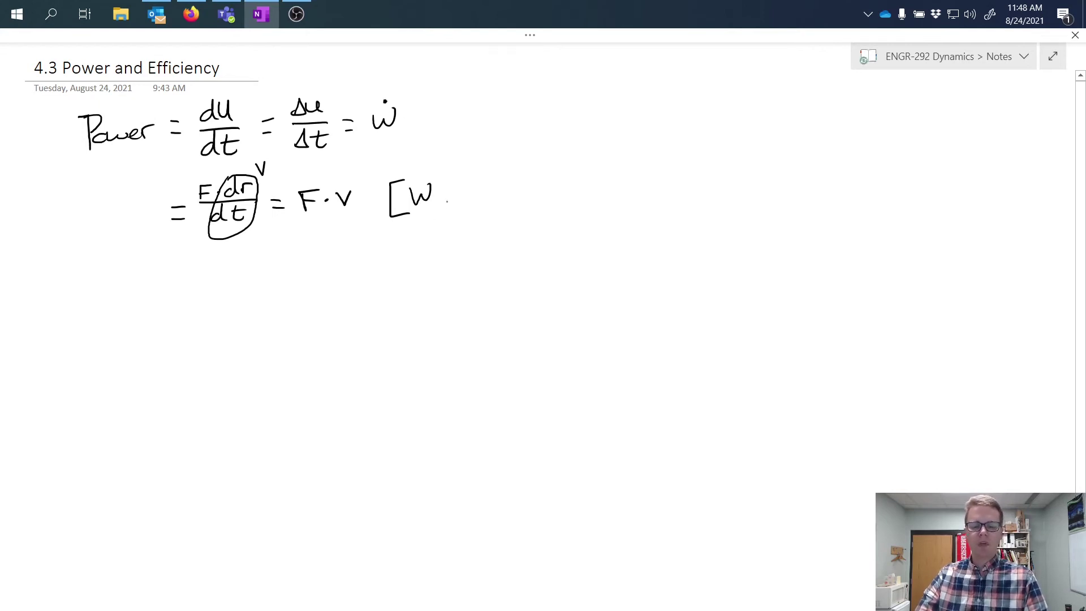
pyautogui.moveTo(442, 189); pyautogui.dragTo(452, 188)
pyautogui.moveTo(443, 198)
pyautogui.mouseDown()
pyautogui.moveTo(473, 168)
pyautogui.moveTo(459, 180)
pyautogui.moveTo(468, 193)
pyautogui.mouseUp()
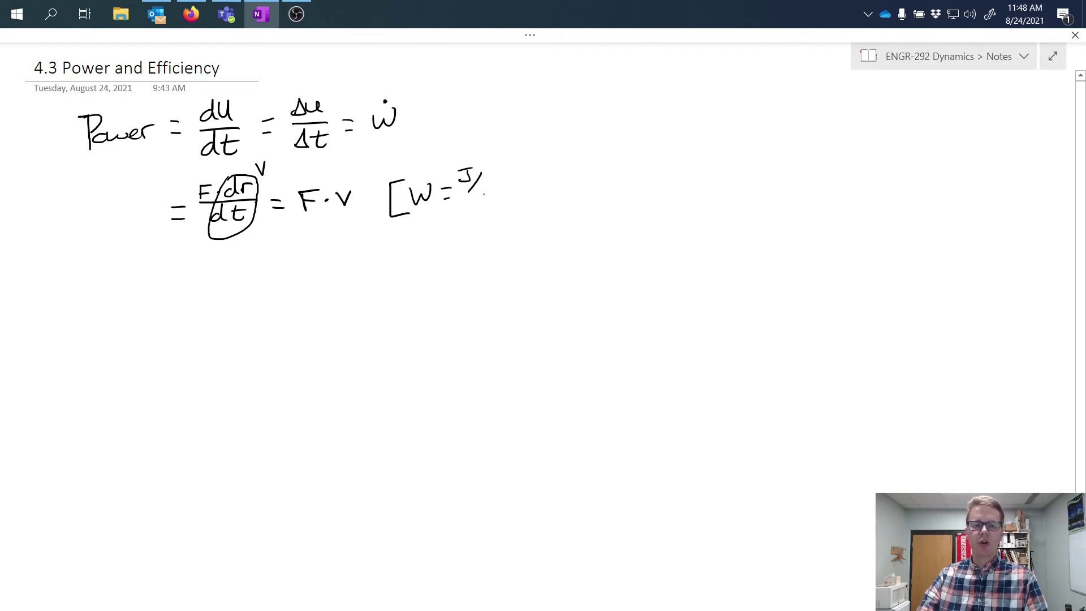
pyautogui.moveTo(490, 187); pyautogui.dragTo(480, 201)
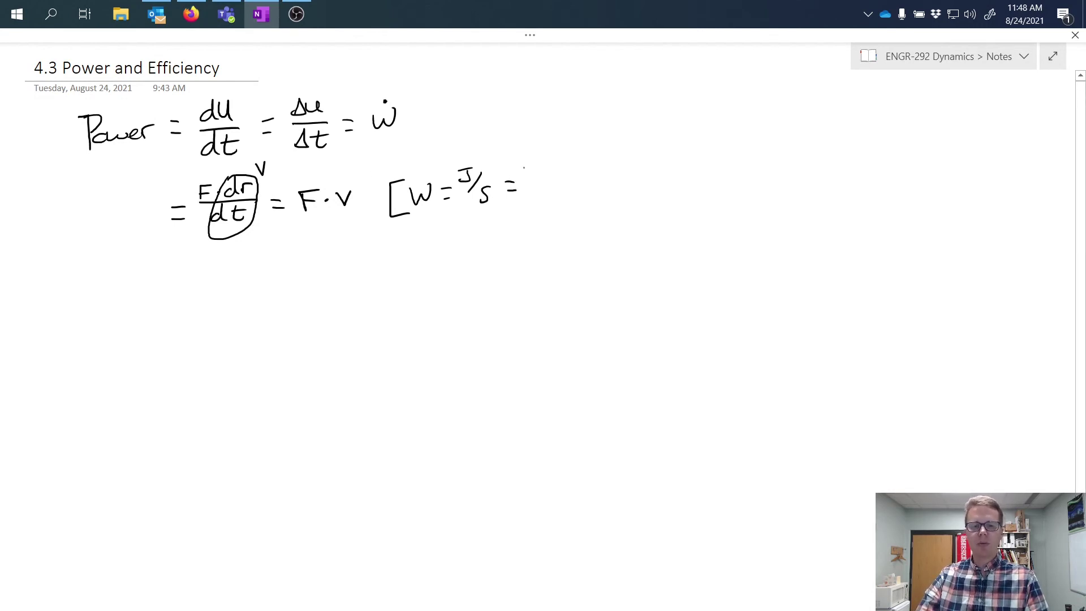
pyautogui.moveTo(529, 172)
pyautogui.mouseDown()
pyautogui.moveTo(565, 168)
pyautogui.moveTo(542, 195)
pyautogui.mouseUp()
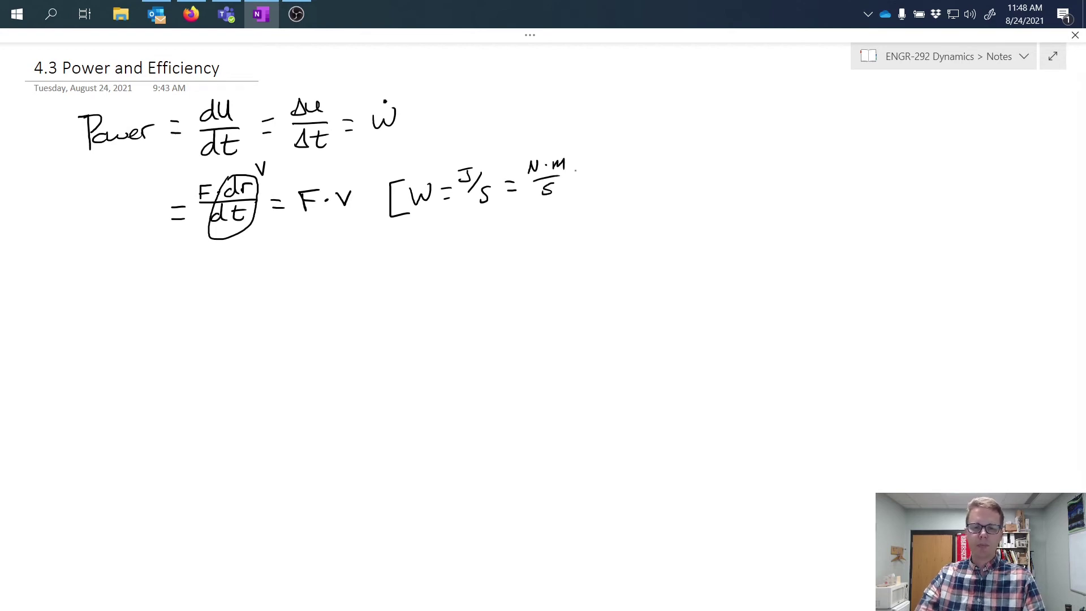
pyautogui.moveTo(572, 163); pyautogui.dragTo(571, 193)
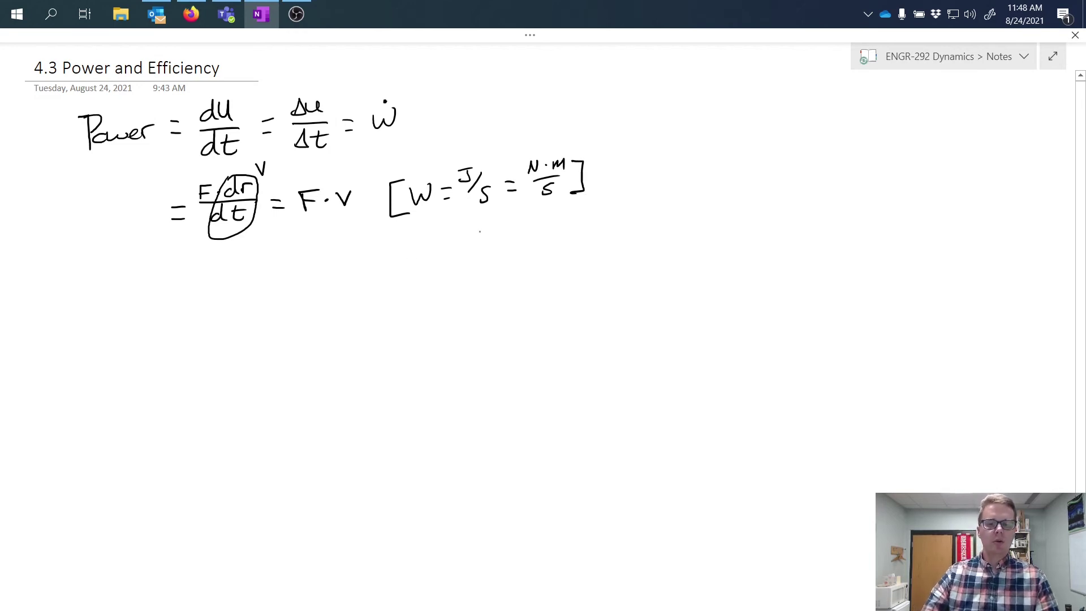
pyautogui.moveTo(482, 238); pyautogui.dragTo(502, 249)
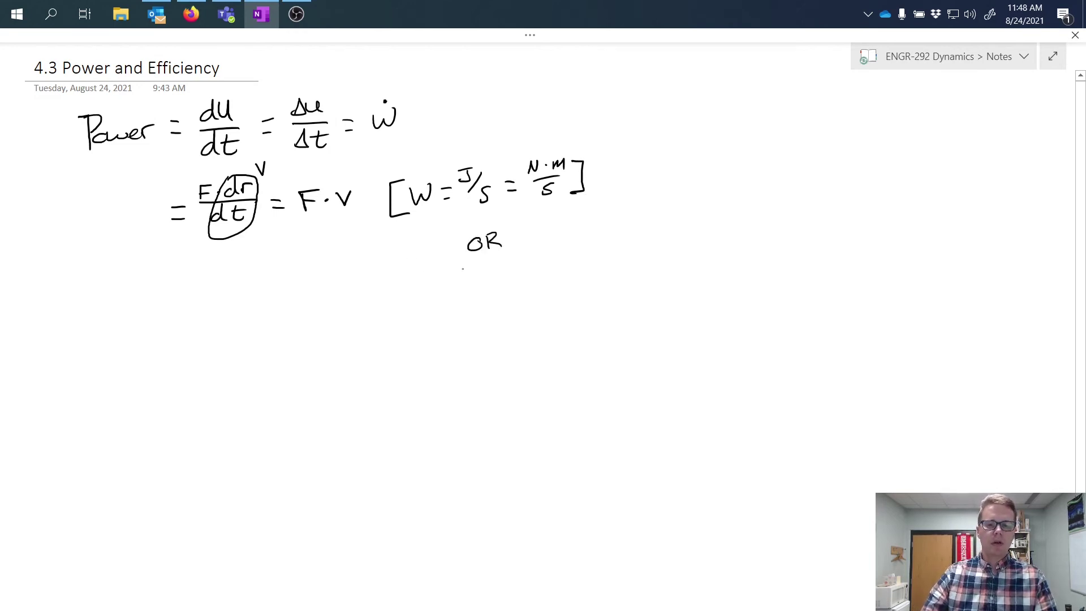
# Ink the imperial unit note [hp = 550 ft·lb/s] below the OR.
pyautogui.moveTo(408, 271)
pyautogui.mouseDown()
pyautogui.moveTo(409, 298)
pyautogui.moveTo(441, 289)
pyautogui.mouseUp()
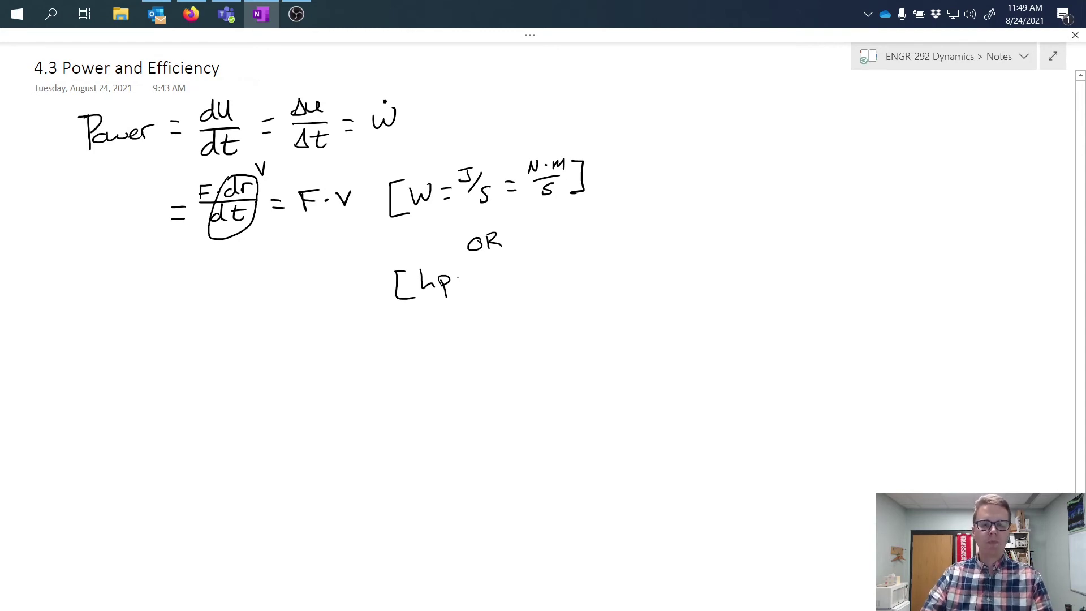
pyautogui.moveTo(465, 271)
pyautogui.mouseDown()
pyautogui.moveTo(498, 276)
pyautogui.moveTo(539, 247)
pyautogui.moveTo(564, 255)
pyautogui.mouseUp()
pyautogui.moveTo(571, 241)
pyautogui.mouseDown()
pyautogui.moveTo(581, 258)
pyautogui.moveTo(558, 275)
pyautogui.moveTo(601, 277)
pyautogui.moveTo(588, 283)
pyautogui.mouseUp()
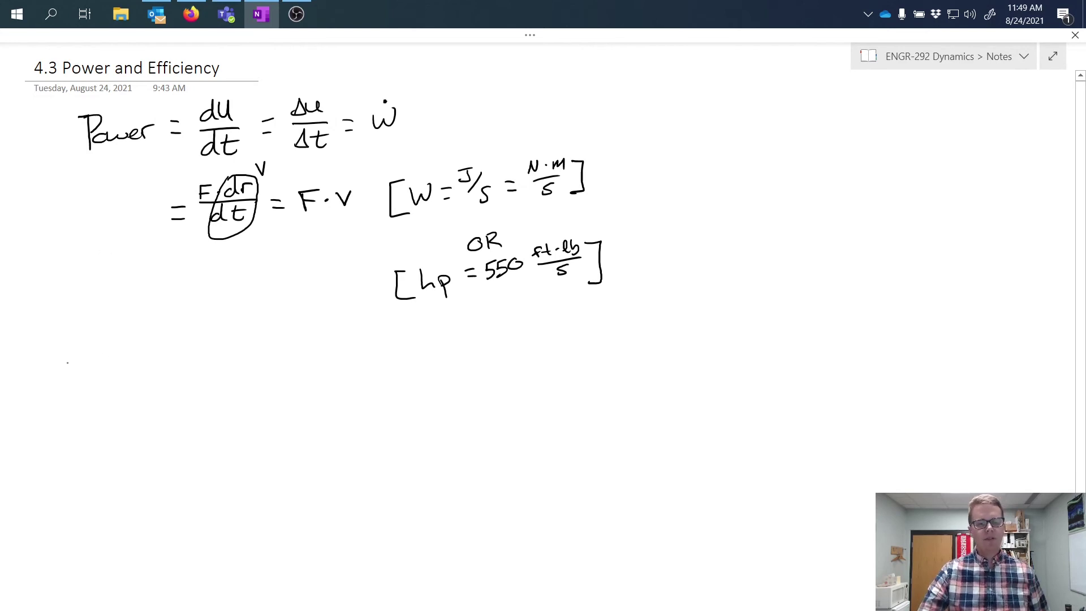
# Handwrite the word 'Efficiency' at the left below the unit notes.
pyautogui.moveTo(72, 360)
pyautogui.mouseDown()
pyautogui.moveTo(83, 379)
pyautogui.moveTo(82, 357)
pyautogui.mouseUp()
pyautogui.moveTo(84, 372); pyautogui.dragTo(87, 378)
pyautogui.moveTo(109, 353)
pyautogui.mouseDown()
pyautogui.moveTo(100, 372)
pyautogui.moveTo(110, 368)
pyautogui.mouseUp()
pyautogui.moveTo(108, 362); pyautogui.dragTo(119, 369)
pyautogui.moveTo(126, 358)
pyautogui.mouseDown()
pyautogui.moveTo(129, 369)
pyautogui.moveTo(153, 356)
pyautogui.moveTo(161, 365)
pyautogui.mouseUp()
pyautogui.moveTo(165, 353)
pyautogui.mouseDown()
pyautogui.moveTo(175, 349)
pyautogui.moveTo(162, 372)
pyautogui.moveTo(198, 347)
pyautogui.mouseUp()
# Complete the definition with '≡ η = P_out/P_in' using a fraction line.
pyautogui.moveTo(189, 359)
pyautogui.mouseDown()
pyautogui.moveTo(215, 350)
pyautogui.moveTo(221, 333)
pyautogui.moveTo(242, 356)
pyautogui.moveTo(214, 342)
pyautogui.moveTo(236, 331)
pyautogui.moveTo(254, 359)
pyautogui.moveTo(302, 336)
pyautogui.mouseUp()
pyautogui.moveTo(305, 325); pyautogui.dragTo(307, 337)
pyautogui.moveTo(303, 330)
pyautogui.mouseDown()
pyautogui.moveTo(311, 340)
pyautogui.moveTo(284, 368)
pyautogui.mouseUp()
pyautogui.click(289, 354)
pyautogui.moveTo(279, 355); pyautogui.dragTo(311, 367)
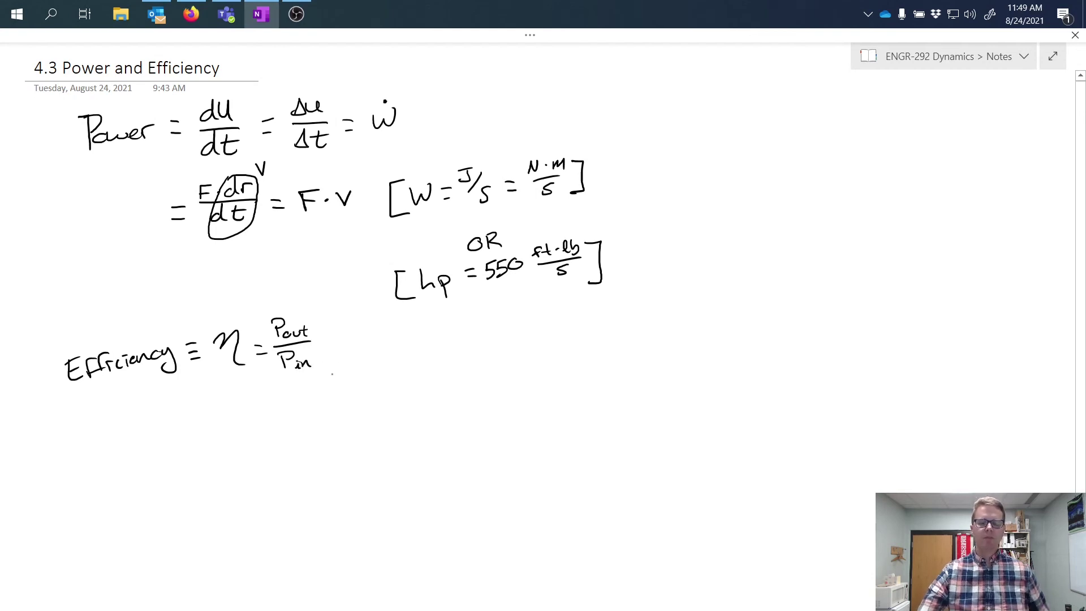